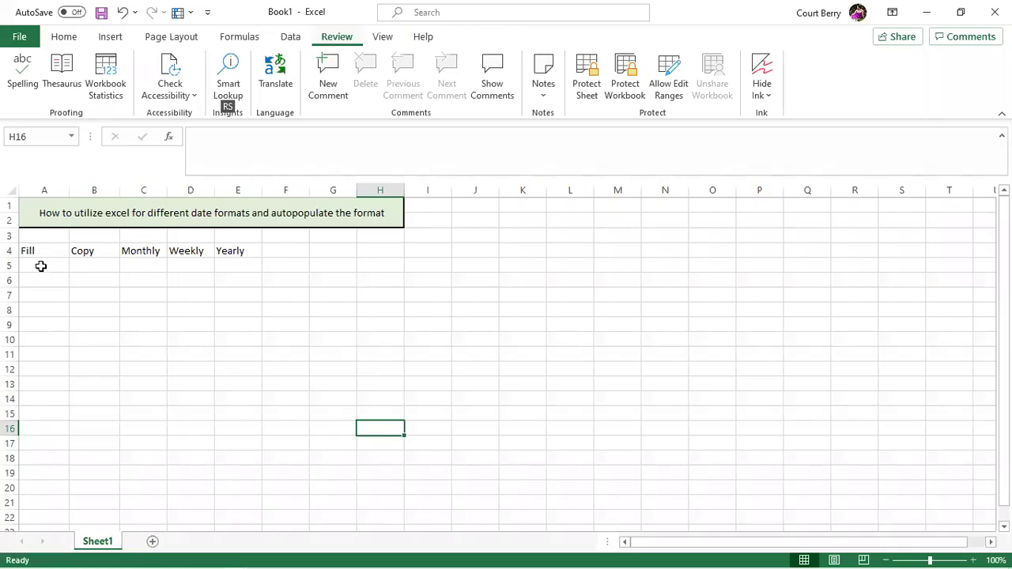
# Enter the =TODAY() formula in A5 so it displays 6/16/2021.
pyautogui.click(39, 262)
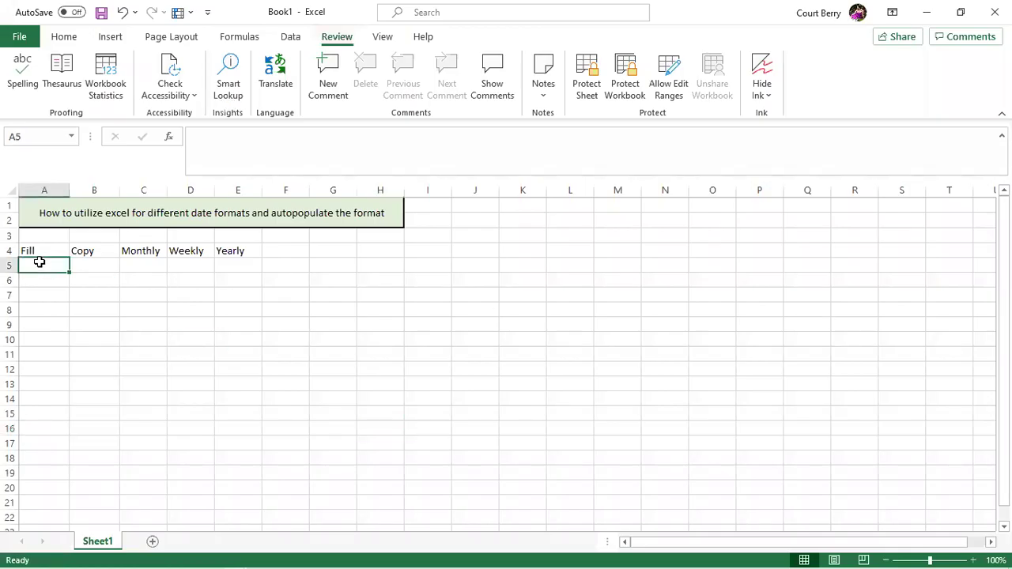
pyautogui.write('=')
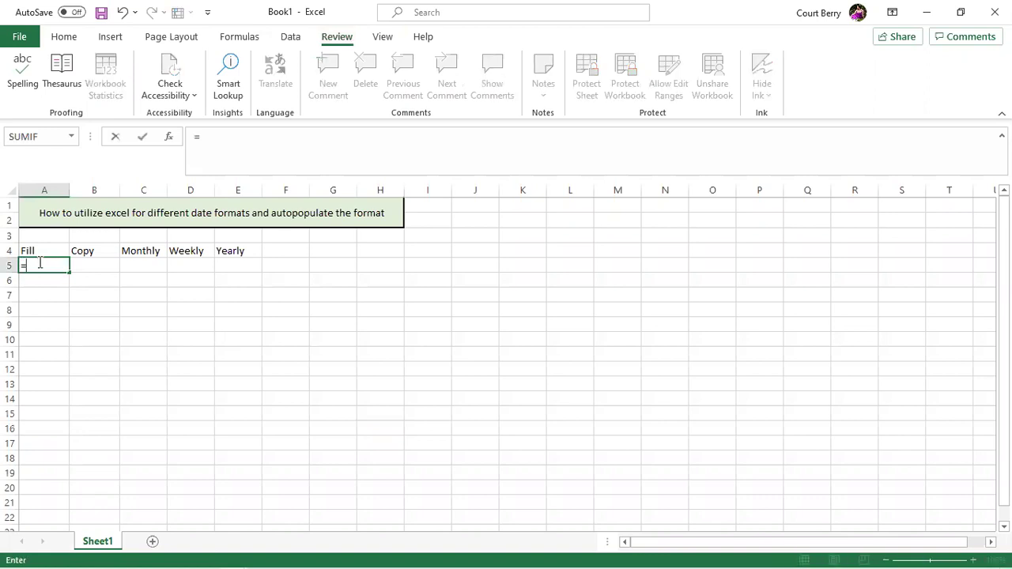
pyautogui.write('today')
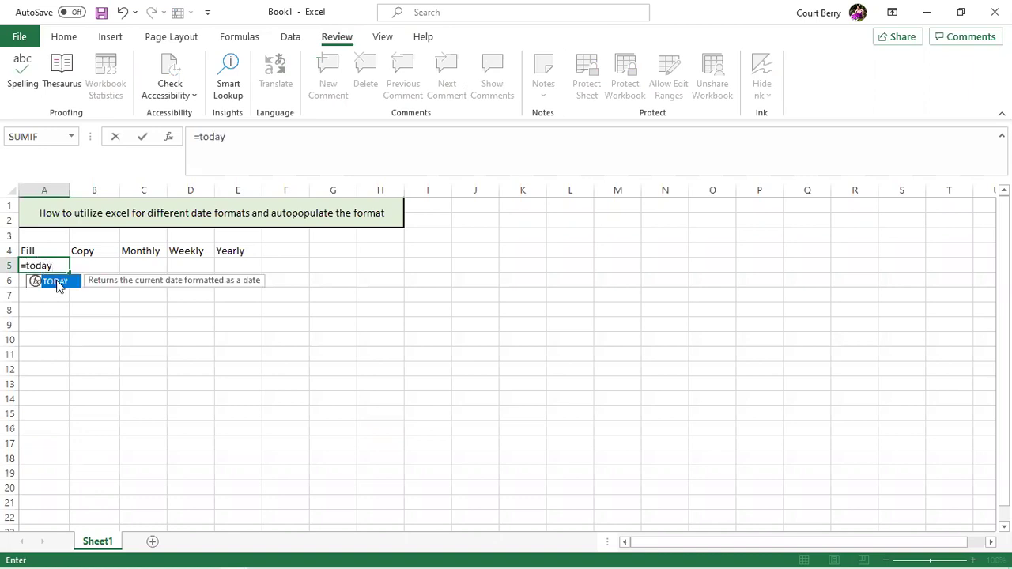
pyautogui.doubleClick(56, 283)
pyautogui.press('Return')
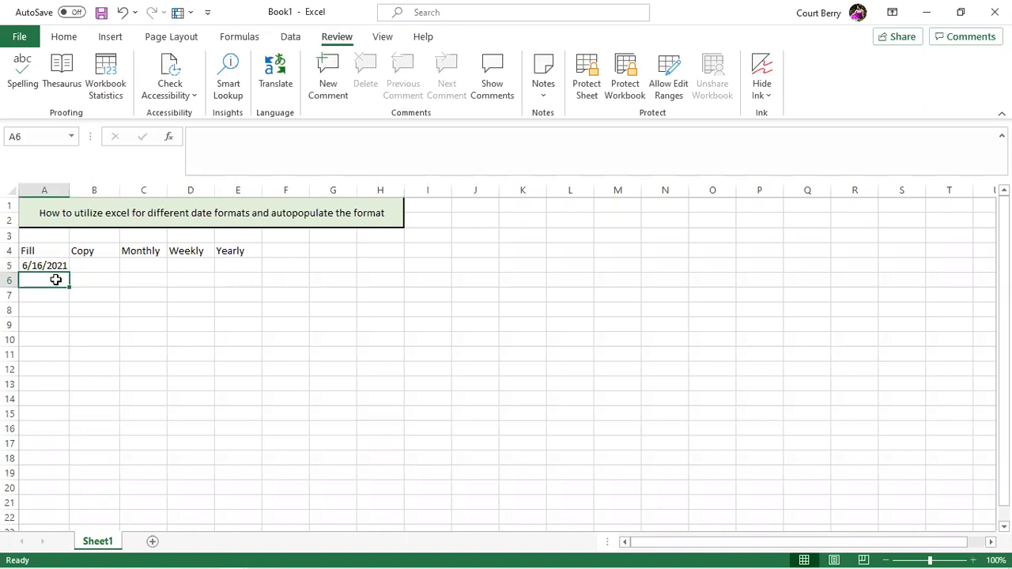
# Copy A5's TODAY formula down to A10 so A5:A10 all show 6/16/2021.
pyautogui.click(52, 266)
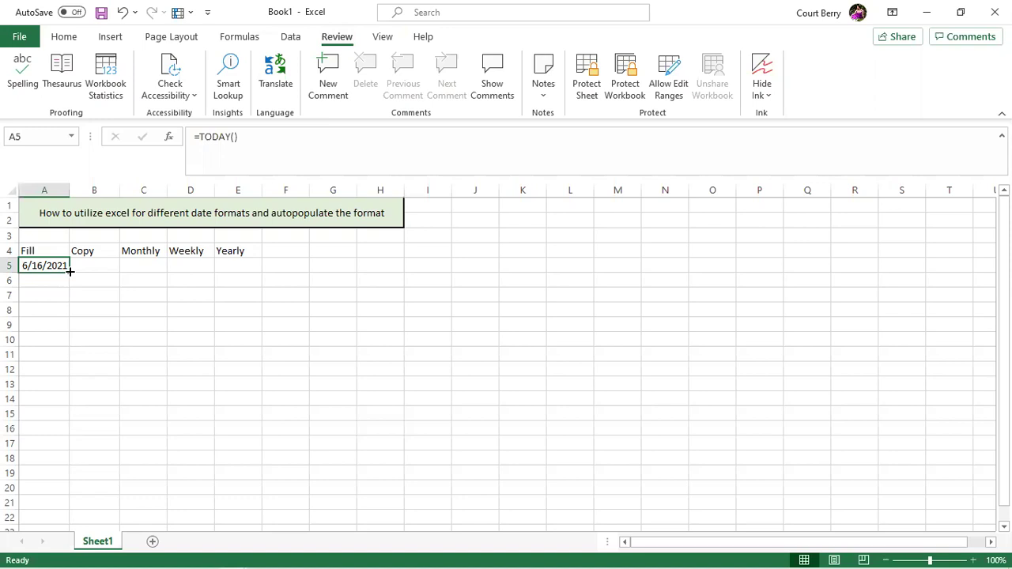
pyautogui.moveTo(69, 271); pyautogui.dragTo(71, 346)
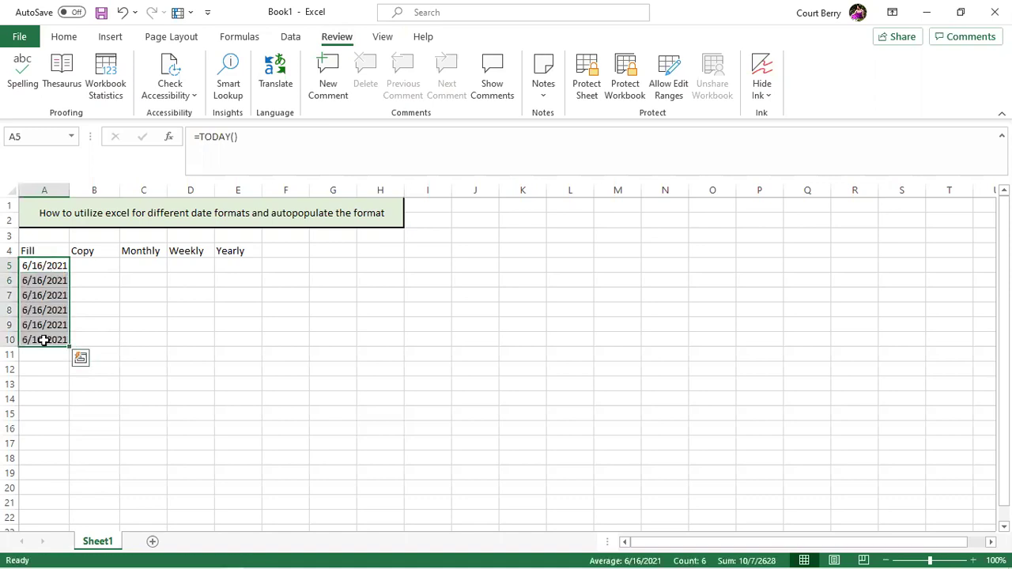
pyautogui.click(93, 265)
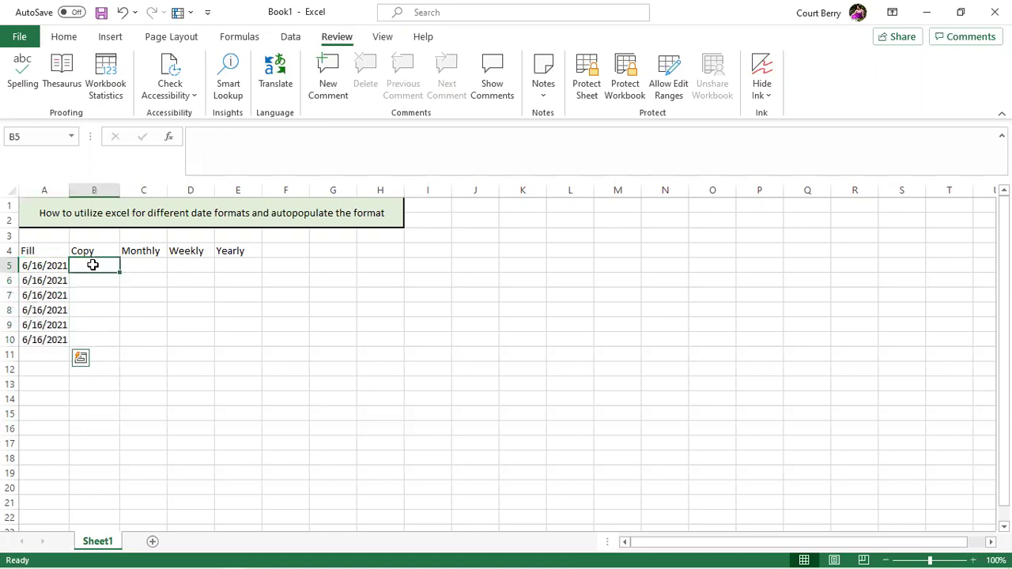
pyautogui.click(45, 266)
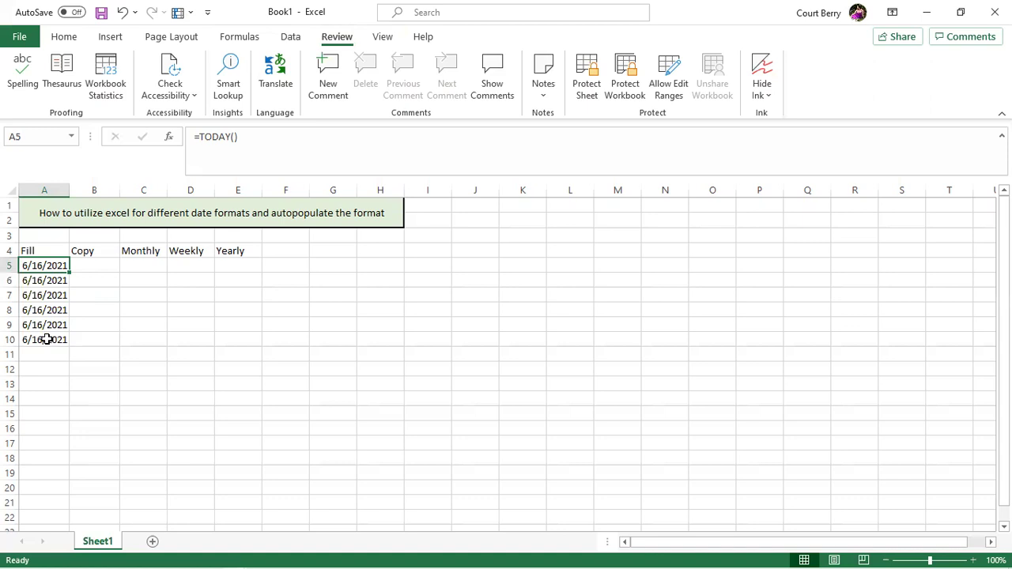
# Undo the copied formulas and replace A5's TODAY formula with the fixed date 6/16/2021.
pyautogui.hotkey('ctrl', 'z')
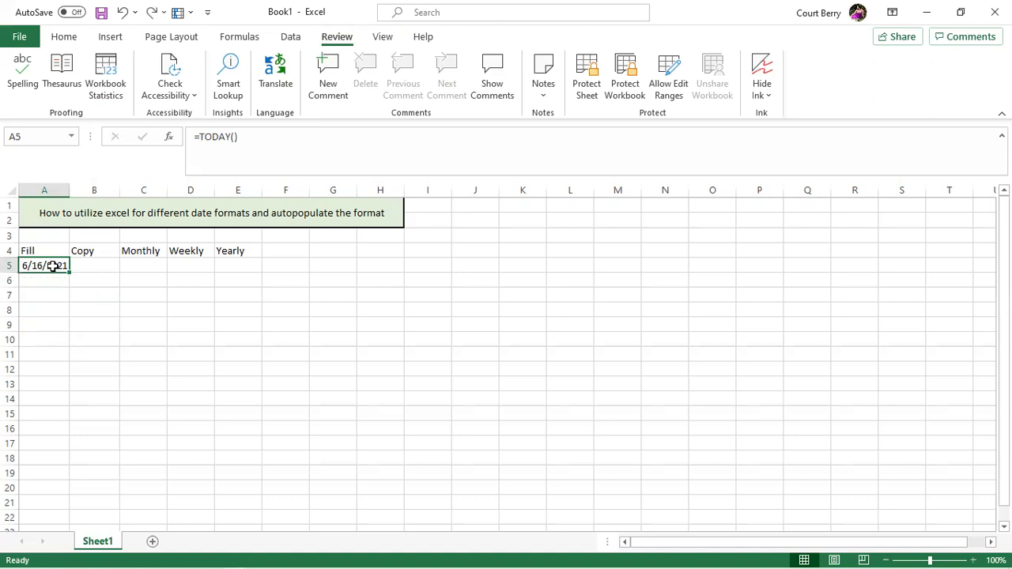
pyautogui.press('BackSpace')
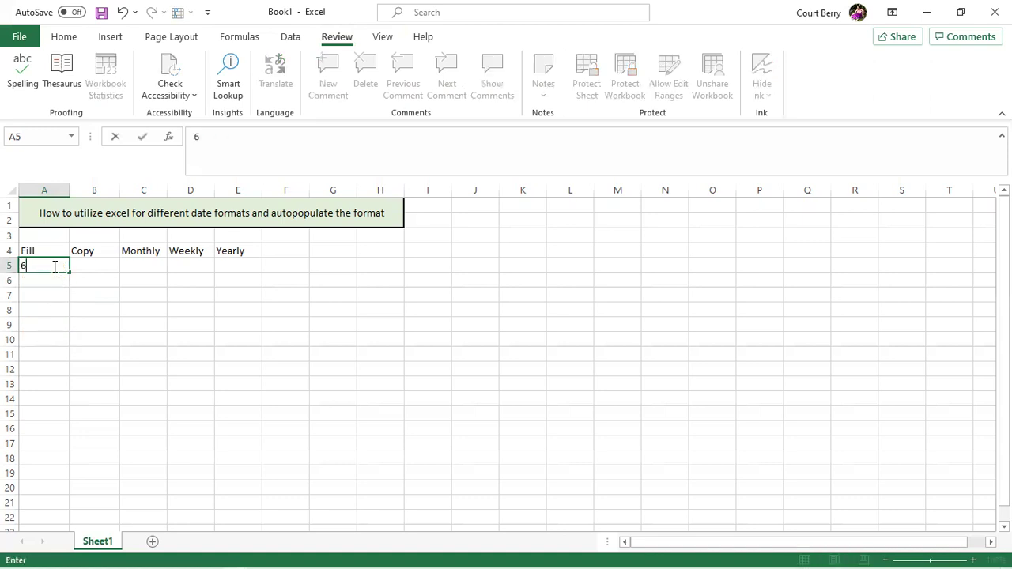
pyautogui.write('6/16/2021')
pyautogui.press('Tab')
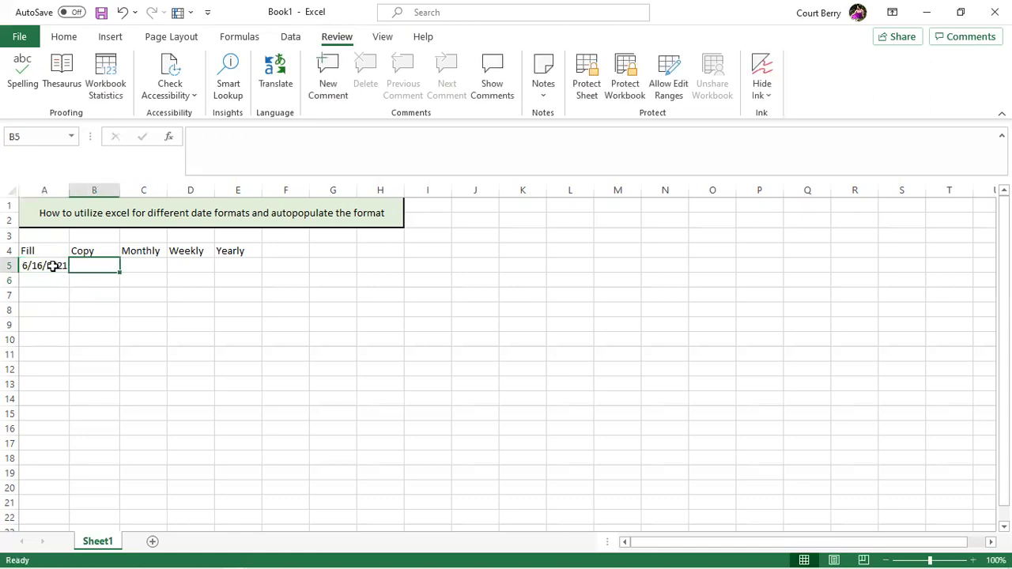
# Fill A5 down to A10 as a daily series ending at 6/21/2021.
pyautogui.click(66, 280)
pyautogui.click(64, 267)
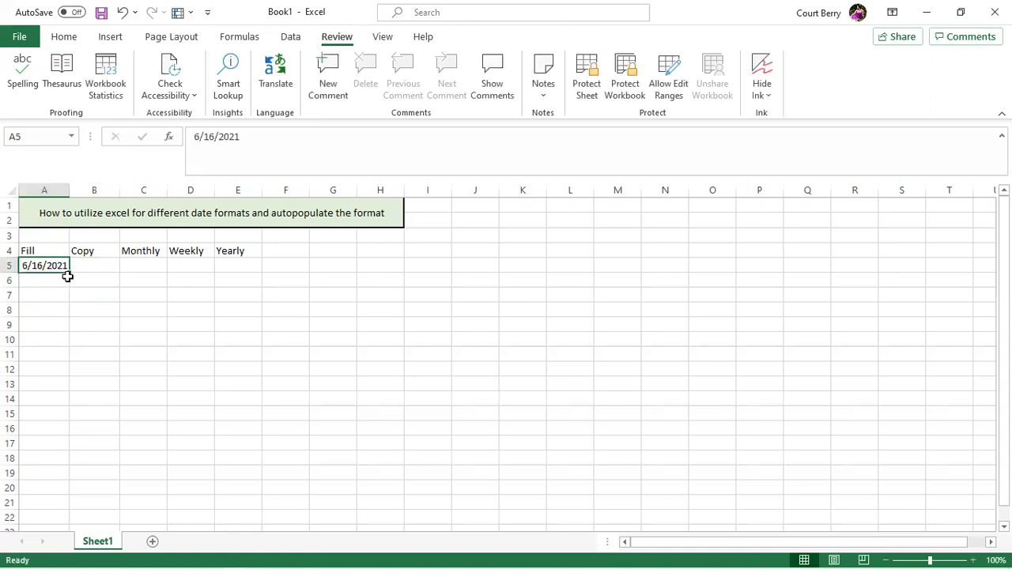
pyautogui.moveTo(69, 271); pyautogui.dragTo(68, 271)
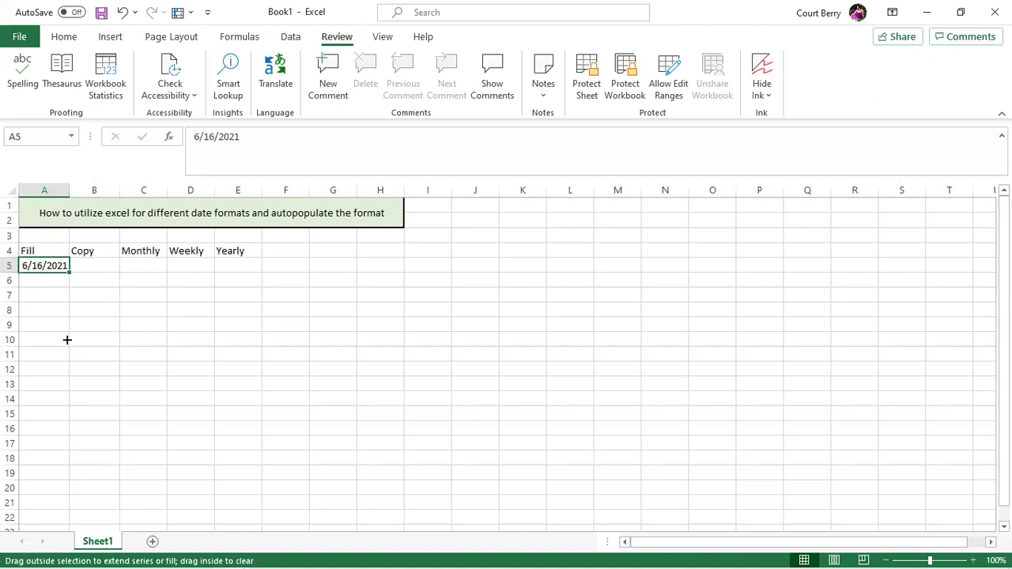
pyautogui.moveTo(68, 340); pyautogui.dragTo(68, 341)
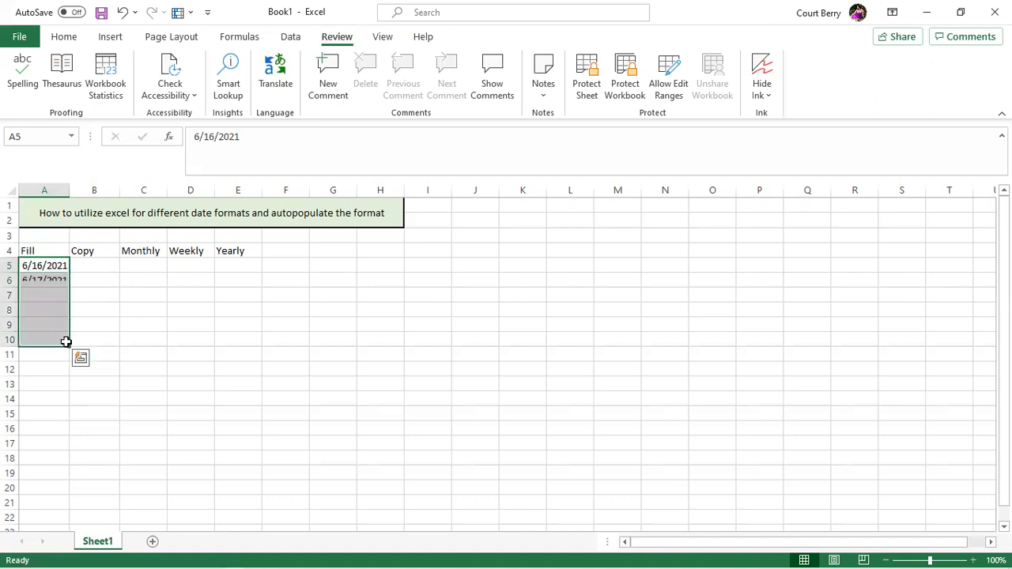
pyautogui.click(50, 269)
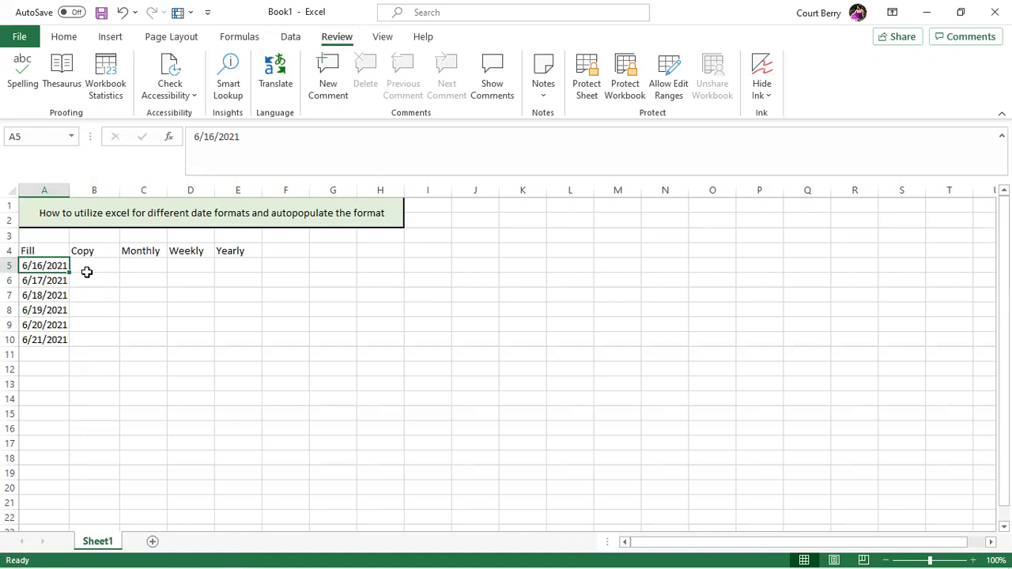
# Enter 6/16/2021 in B5 and B6, then copy that same date down to B10.
pyautogui.click(90, 268)
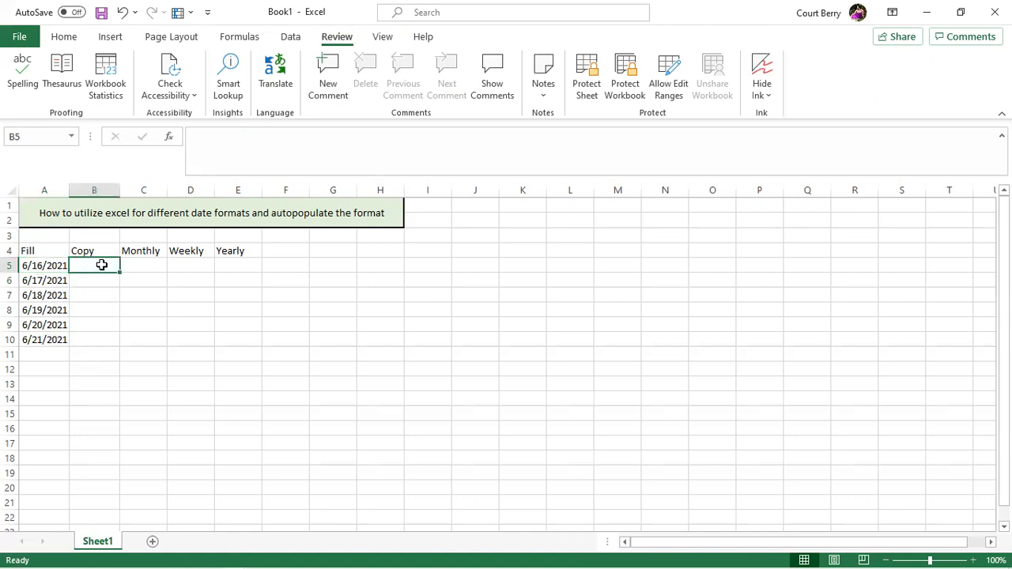
pyautogui.write('6/')
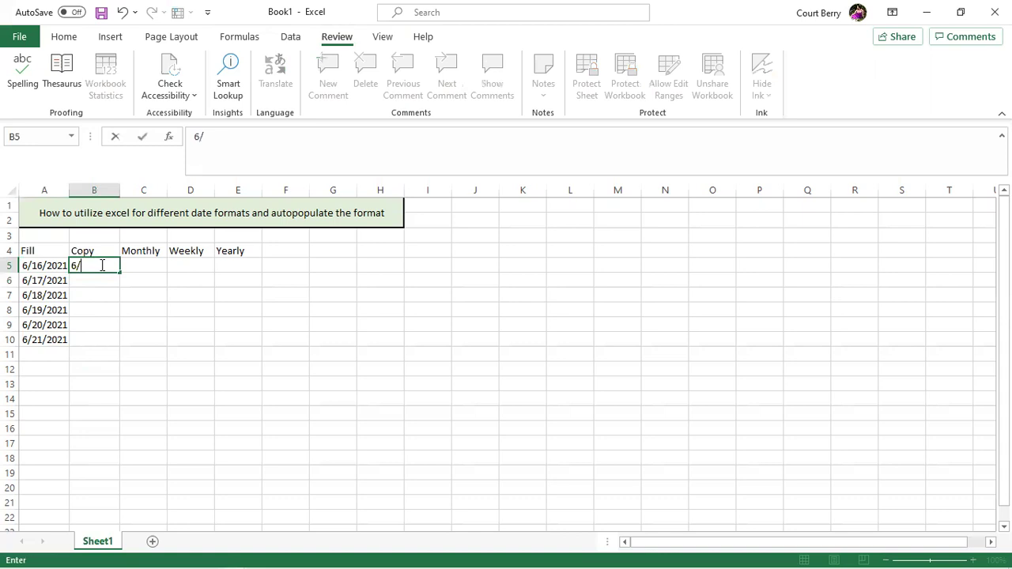
pyautogui.write('16/2021')
pyautogui.press('Tab')
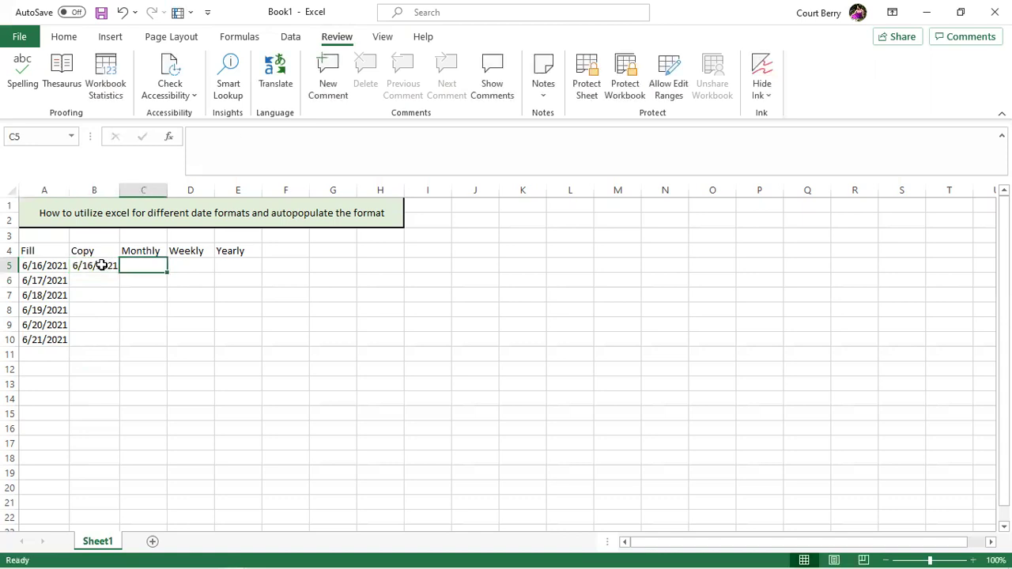
pyautogui.click(100, 276)
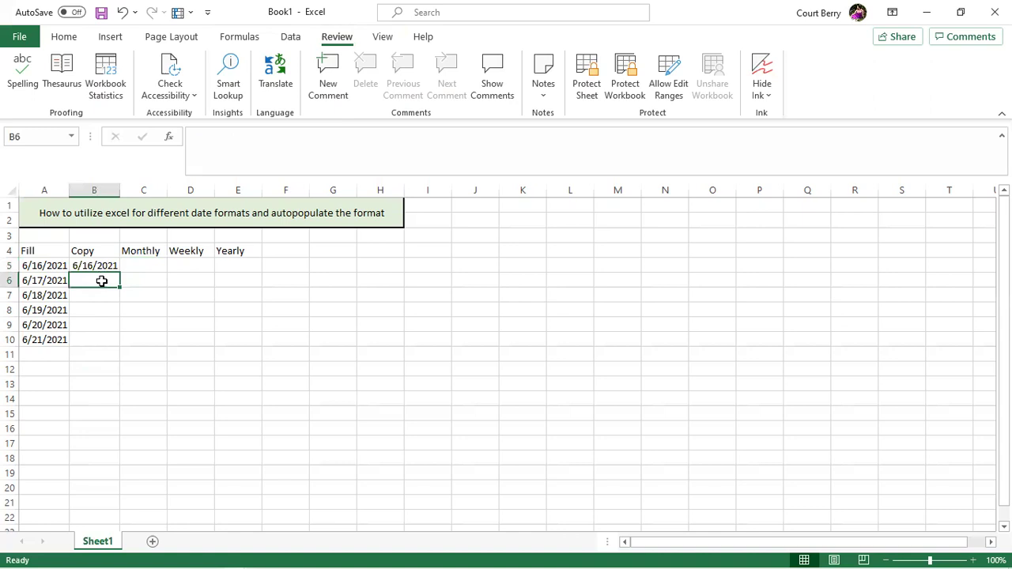
pyautogui.write('6/16/2021')
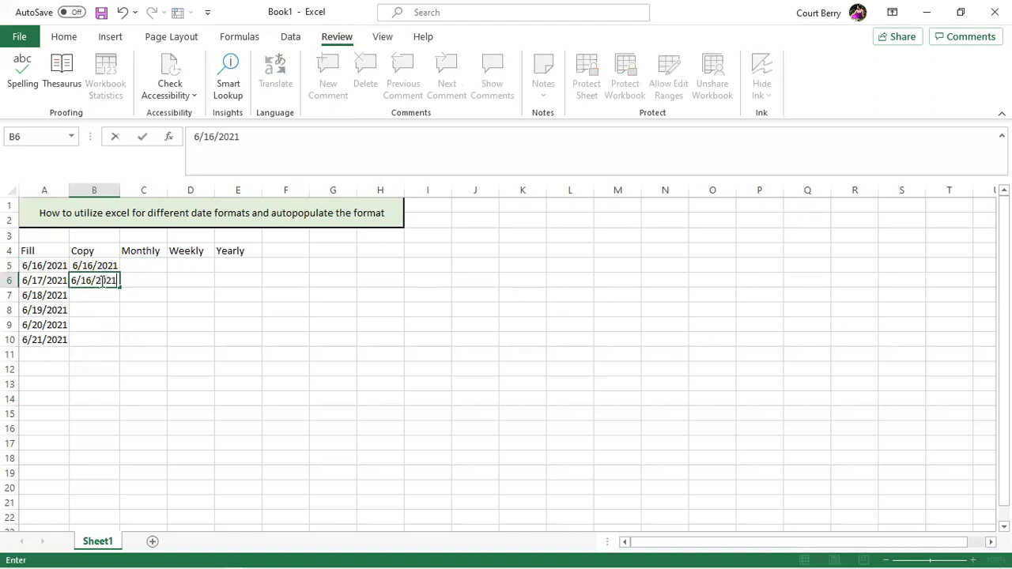
pyautogui.press('Tab')
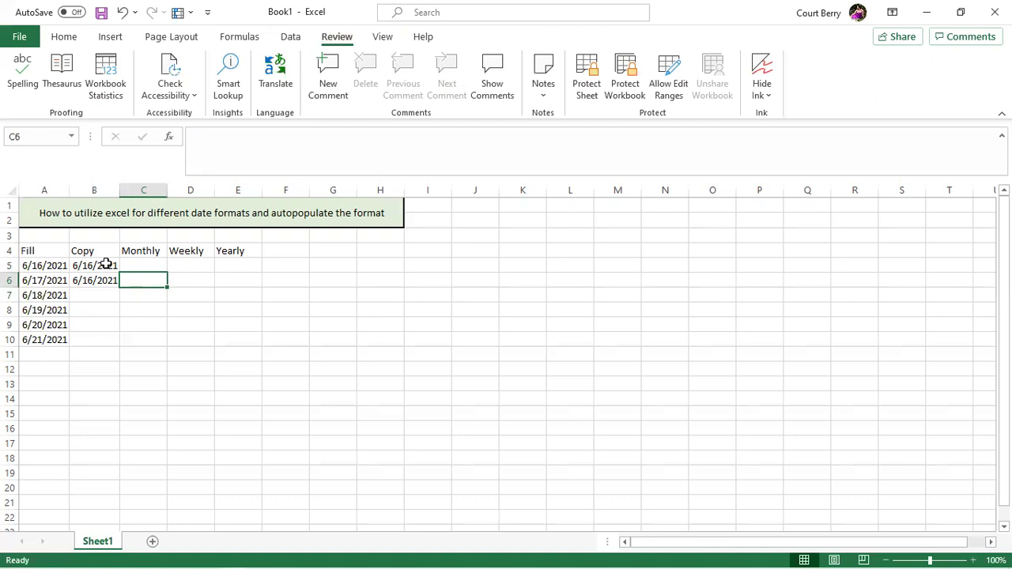
pyautogui.moveTo(107, 264); pyautogui.dragTo(118, 341)
pyautogui.click(94, 364)
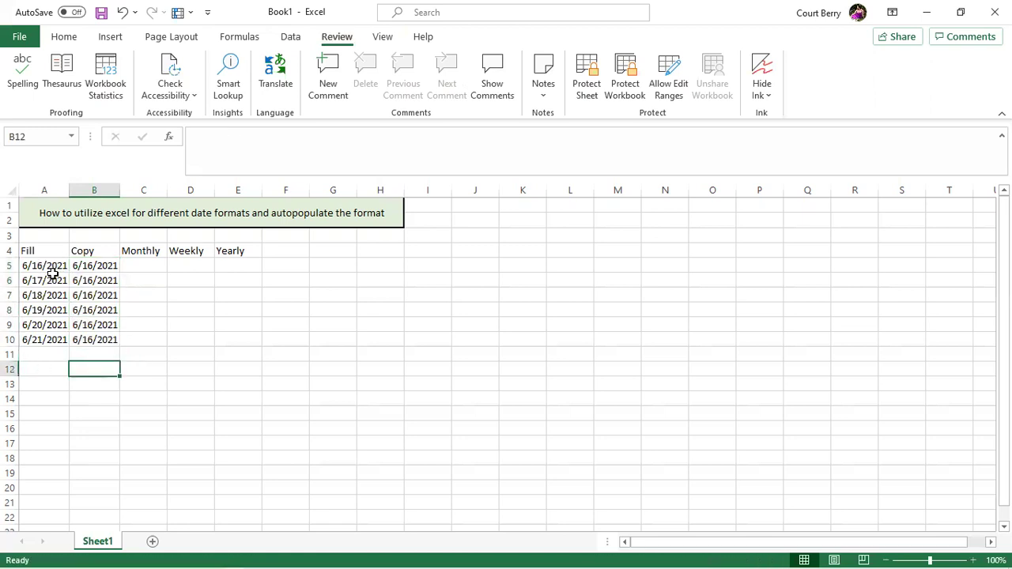
# Enter 6/16/2021 in C5 and 7/16/2021 in C6, then select both cells.
pyautogui.click(147, 266)
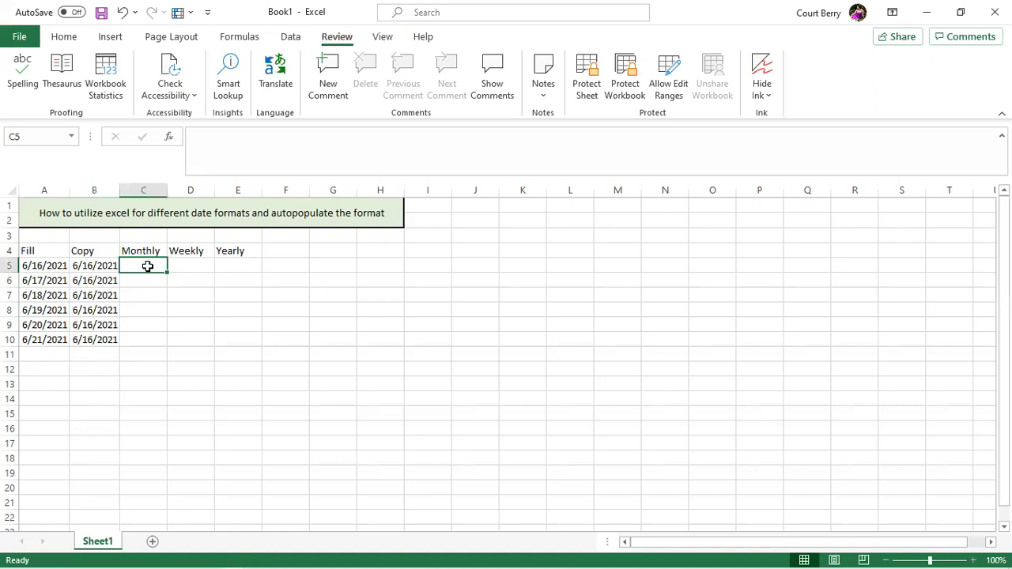
pyautogui.write('6/16/2021')
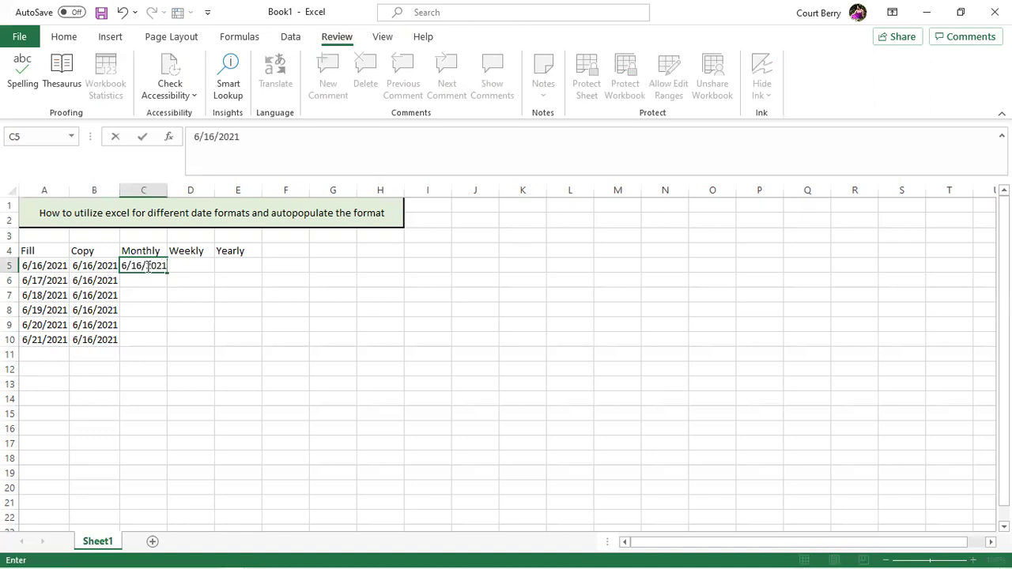
pyautogui.press('Tab')
pyautogui.press('Return')
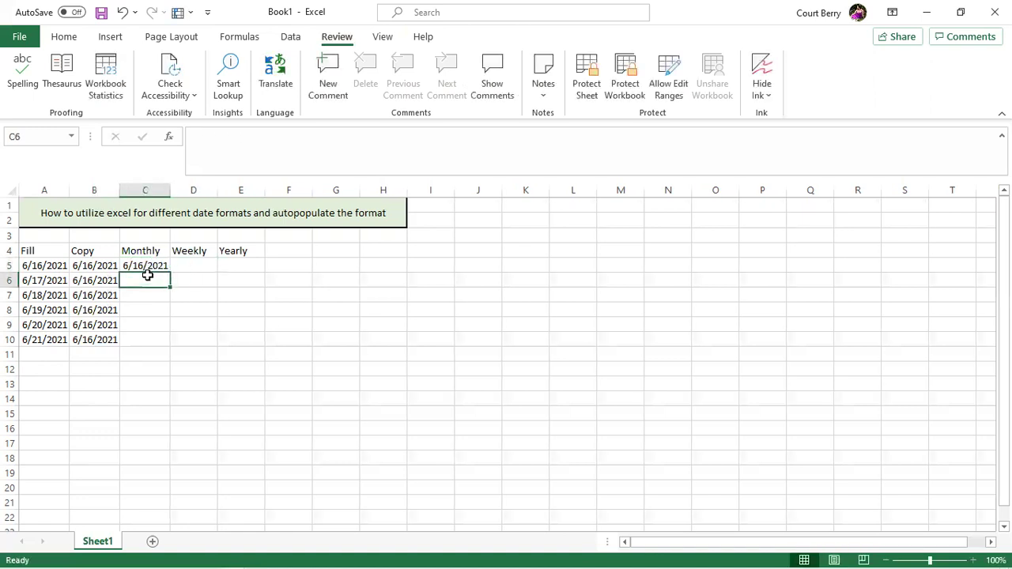
pyautogui.write('7/16/2021')
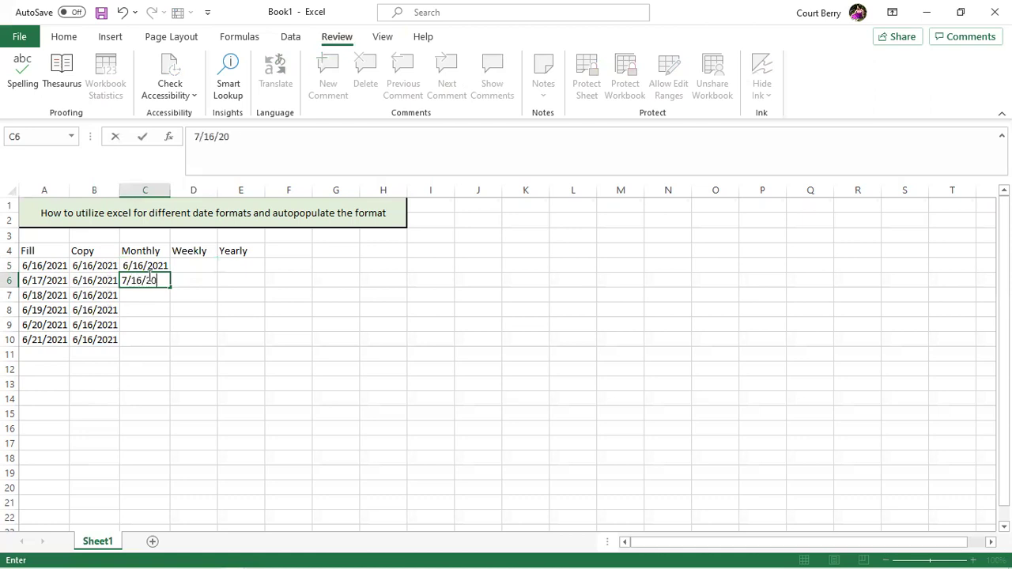
pyautogui.press('Tab')
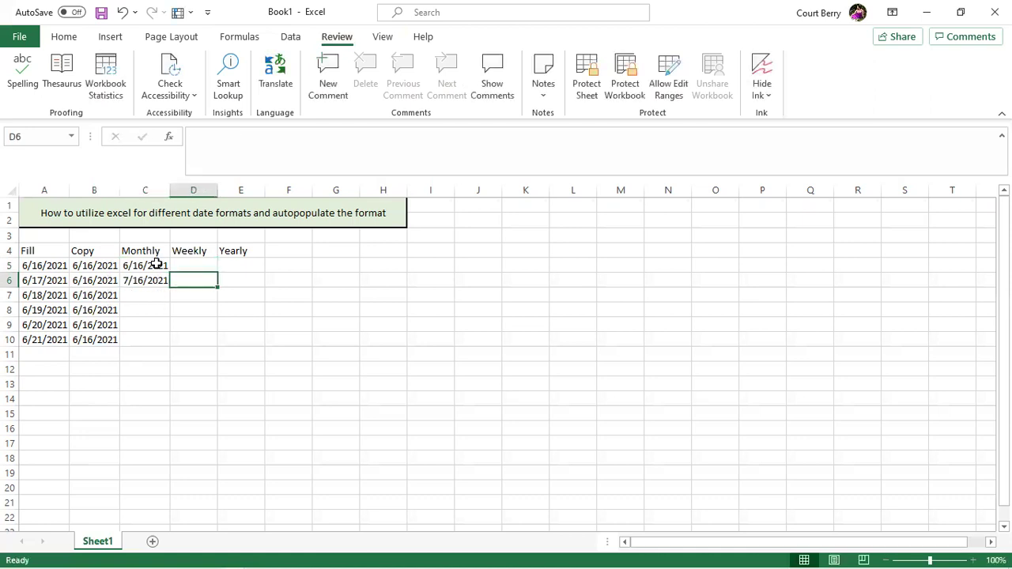
pyautogui.moveTo(157, 265); pyautogui.dragTo(156, 278)
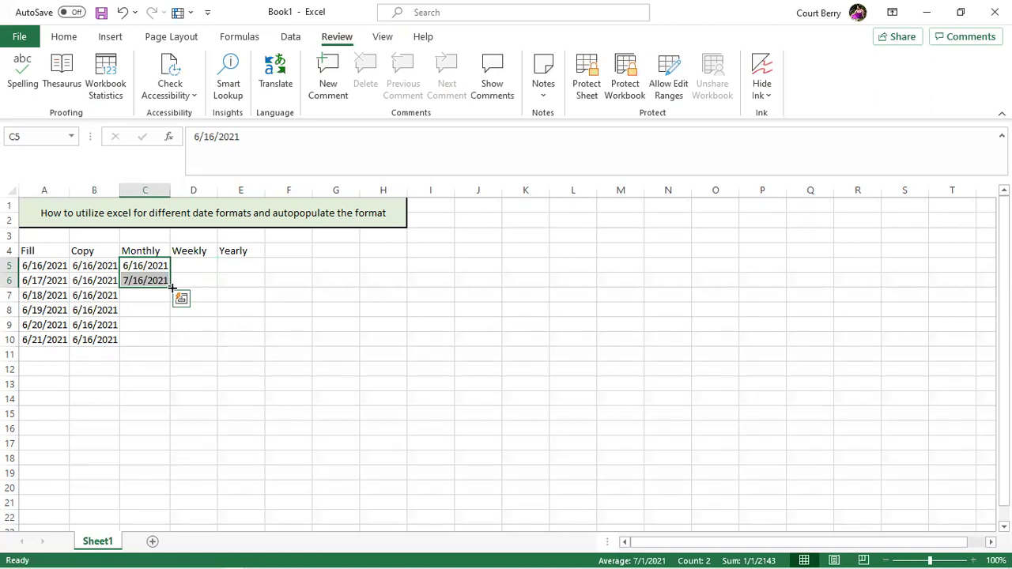
# Fill C7:C10 with monthly dates up to 11/16/2021 and autofit column C.
pyautogui.moveTo(172, 287); pyautogui.dragTo(172, 310)
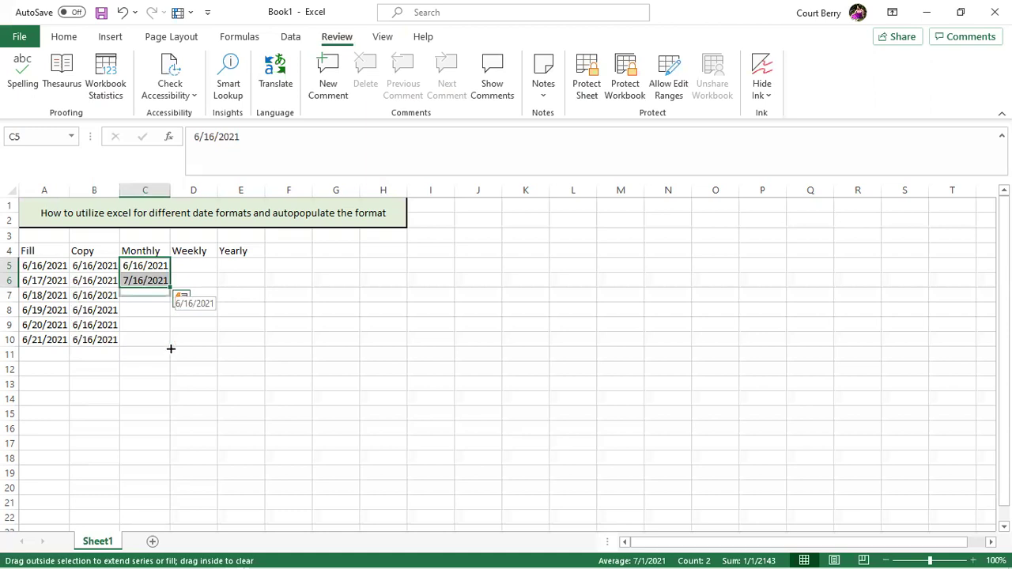
pyautogui.moveTo(171, 349); pyautogui.dragTo(169, 343)
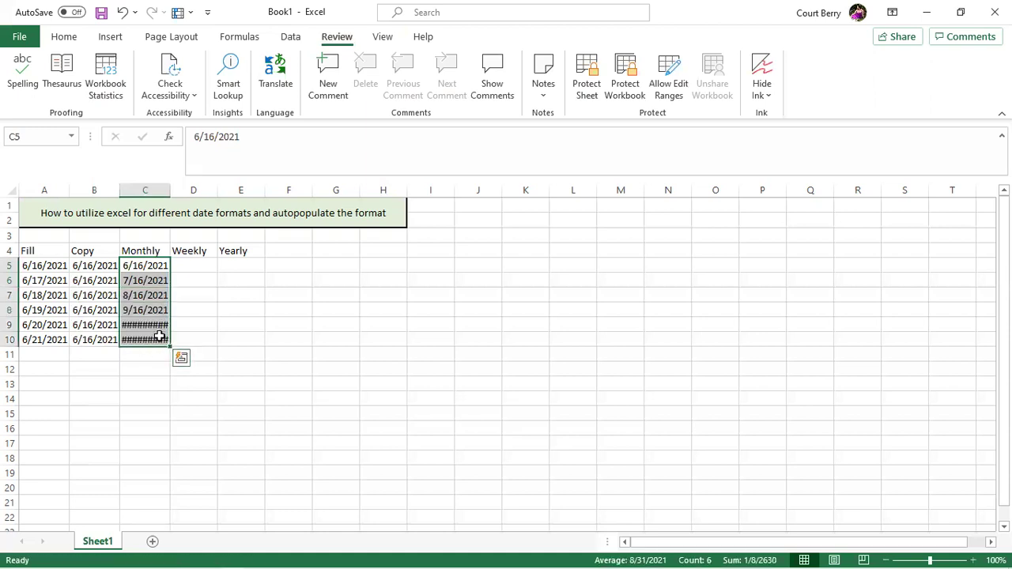
pyautogui.click(153, 324)
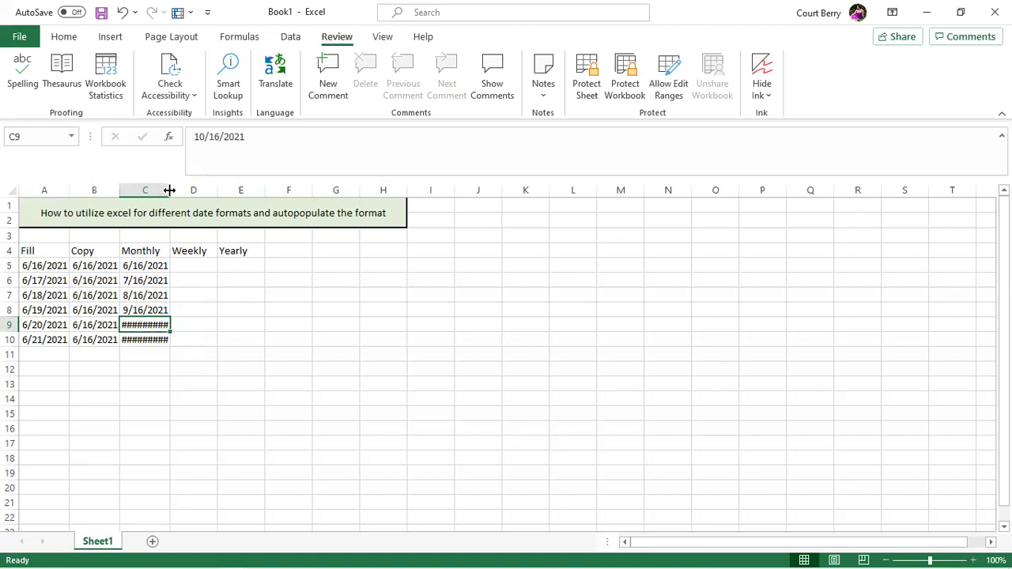
pyautogui.doubleClick(169, 189)
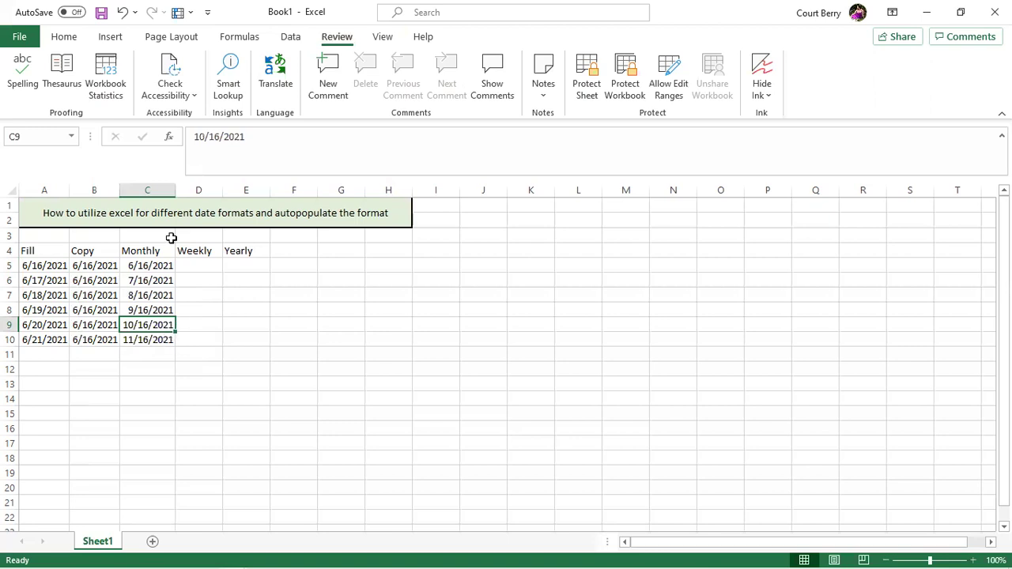
pyautogui.click(202, 267)
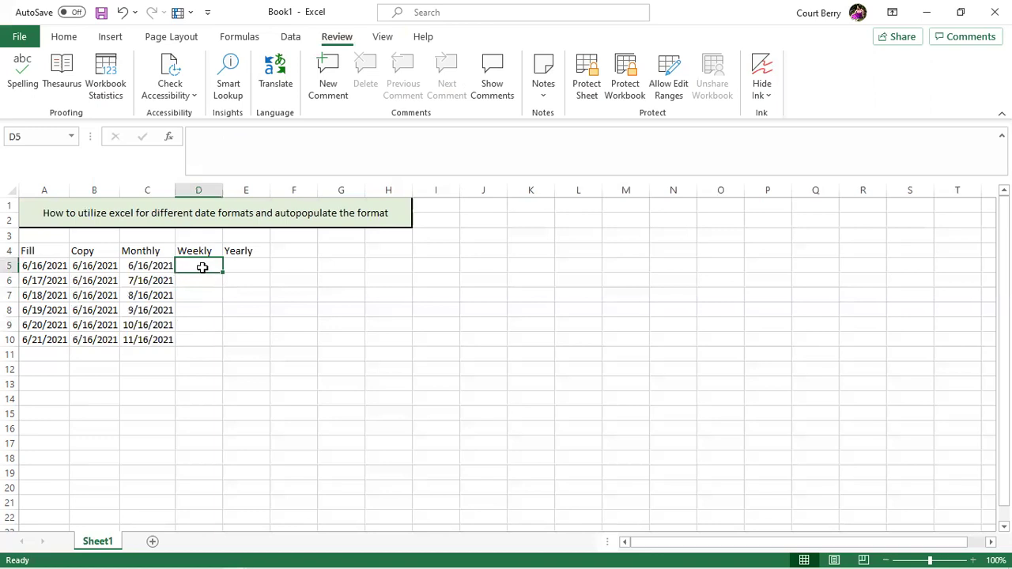
# Enter 6/1/2021 in D5 and 6/7/2021 in D6.
pyautogui.write('6/16')
pyautogui.write('/')
pyautogui.press('BackSpace')
pyautogui.press('BackSpace')
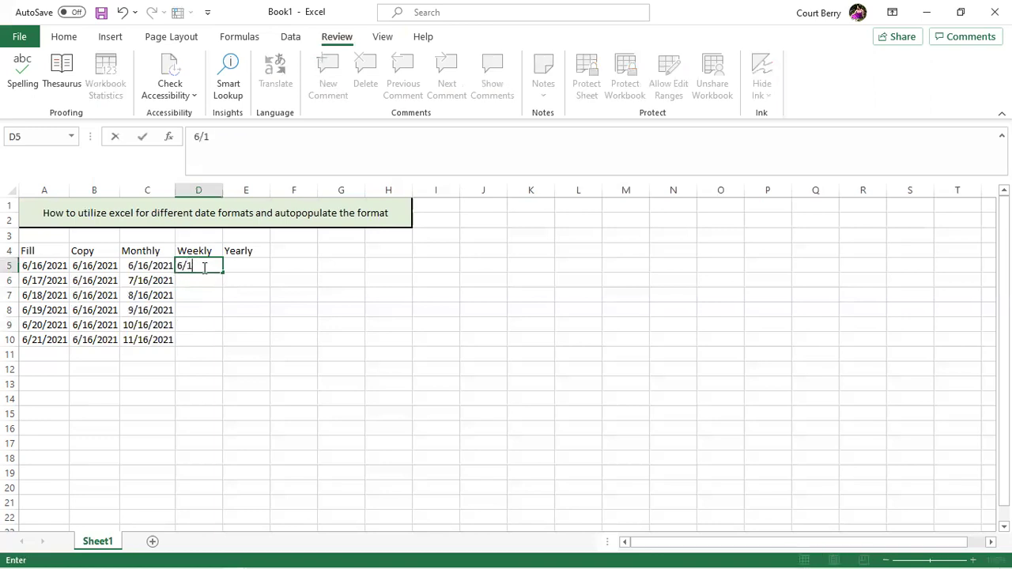
pyautogui.write('/2021')
pyautogui.press('Return')
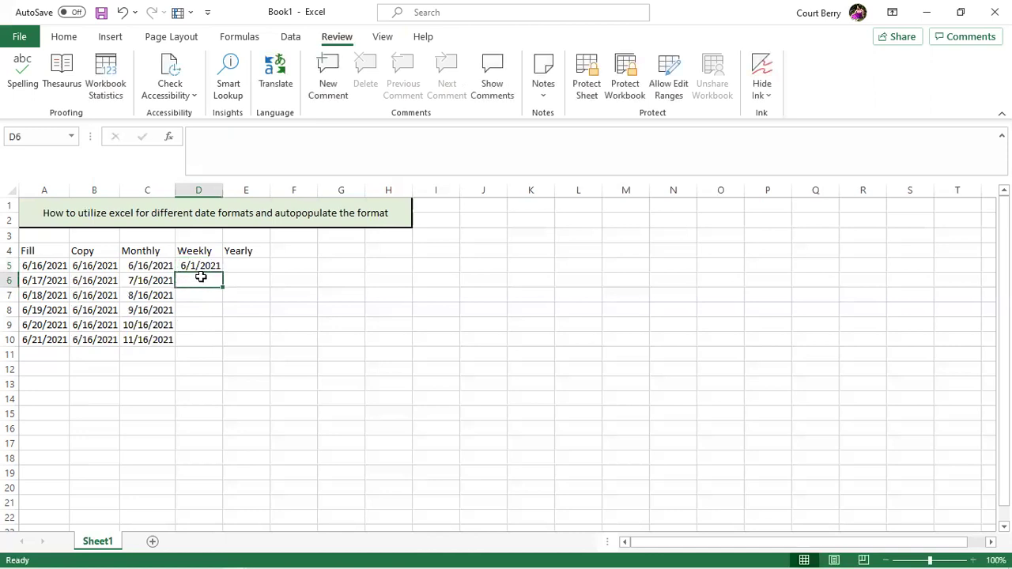
pyautogui.write('7')
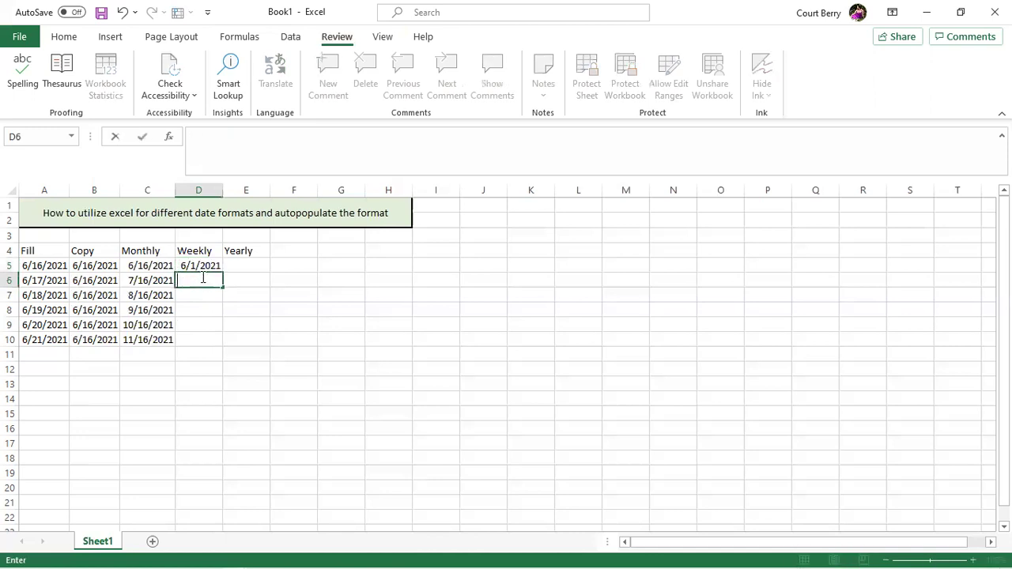
pyautogui.write('6/7/2021')
pyautogui.press('Tab')
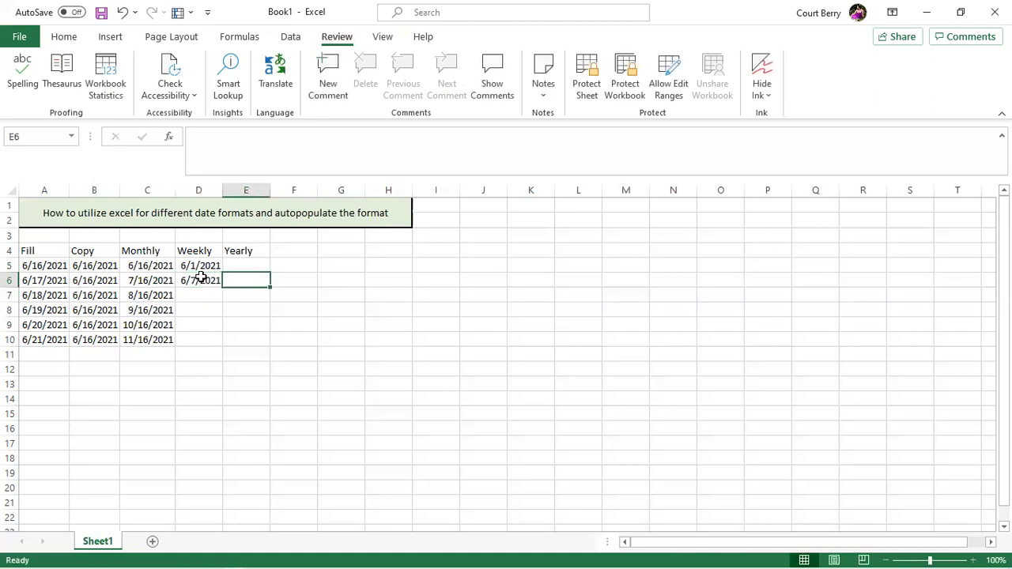
# Fill D7:D10 with 6/13, 6/19, 6/25 and 7/1/2021, then autofit column D.
pyautogui.moveTo(209, 265); pyautogui.dragTo(211, 280)
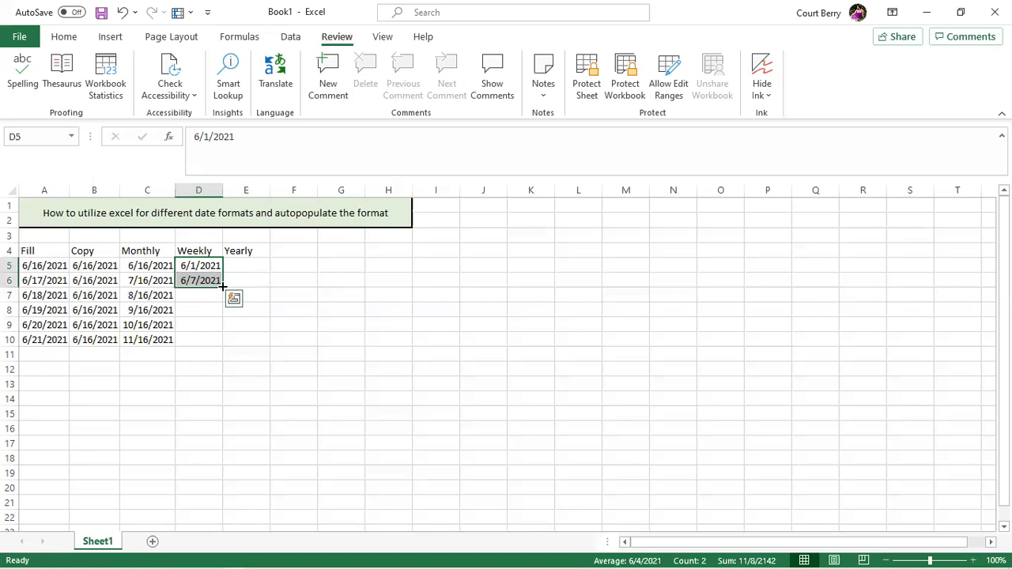
pyautogui.moveTo(223, 286); pyautogui.dragTo(222, 287)
pyautogui.moveTo(221, 348); pyautogui.dragTo(221, 348)
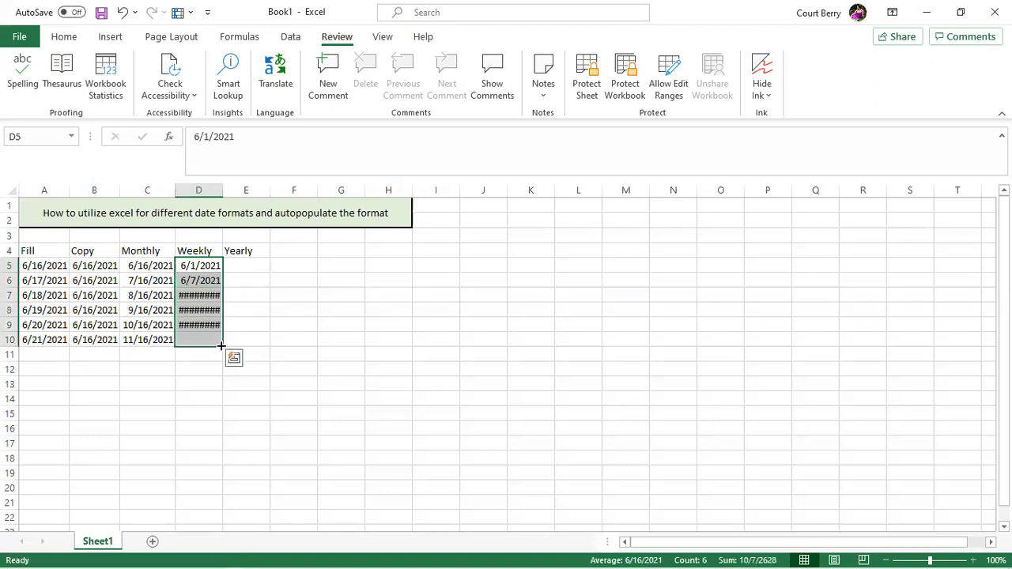
pyautogui.click(200, 297)
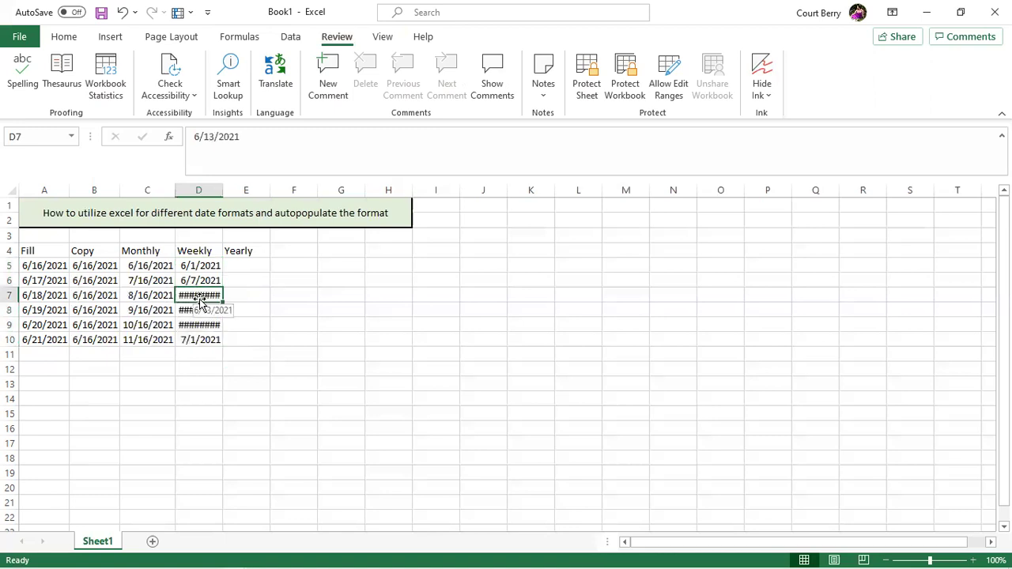
pyautogui.doubleClick(221, 193)
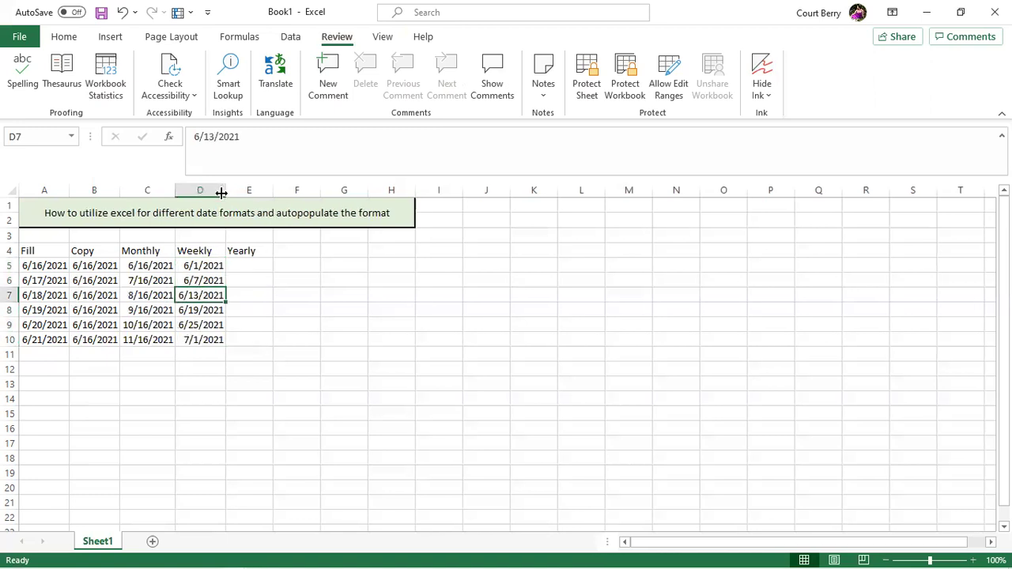
pyautogui.click(249, 266)
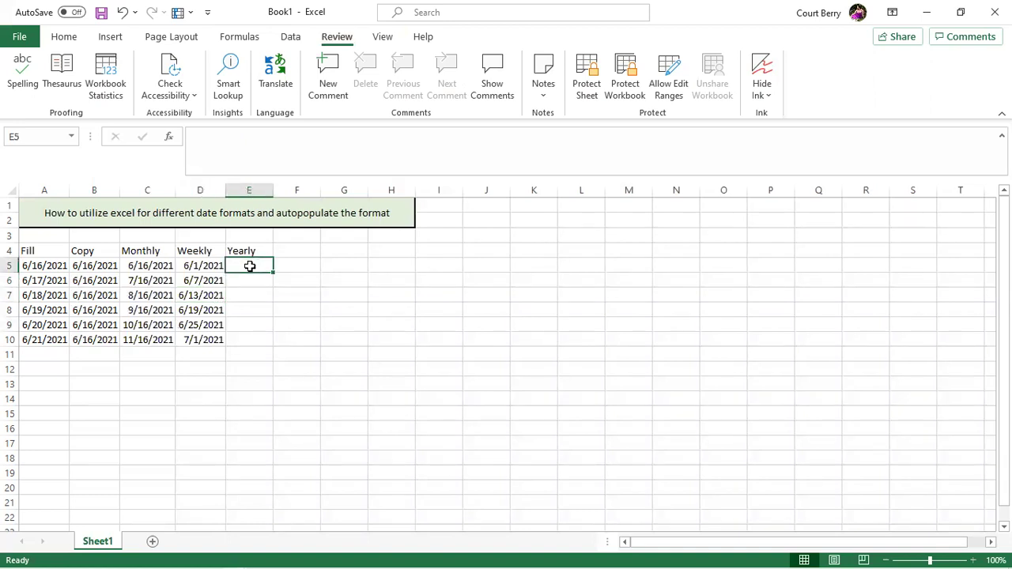
# Enter 1/1/2021 in E5 and 1/1/2022 in E6.
pyautogui.write('1/1/2021')
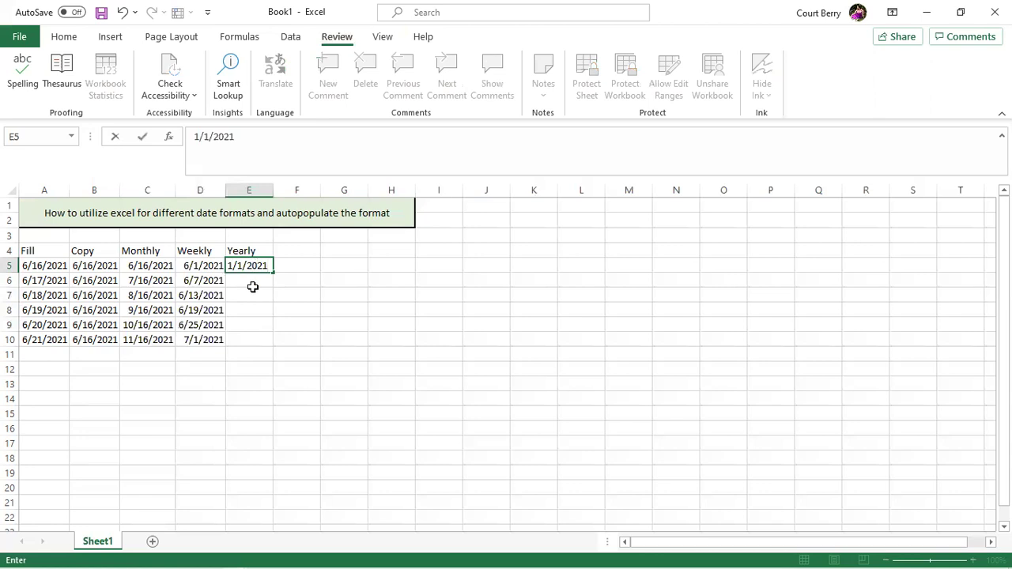
pyautogui.press('Return')
pyautogui.write('1/1')
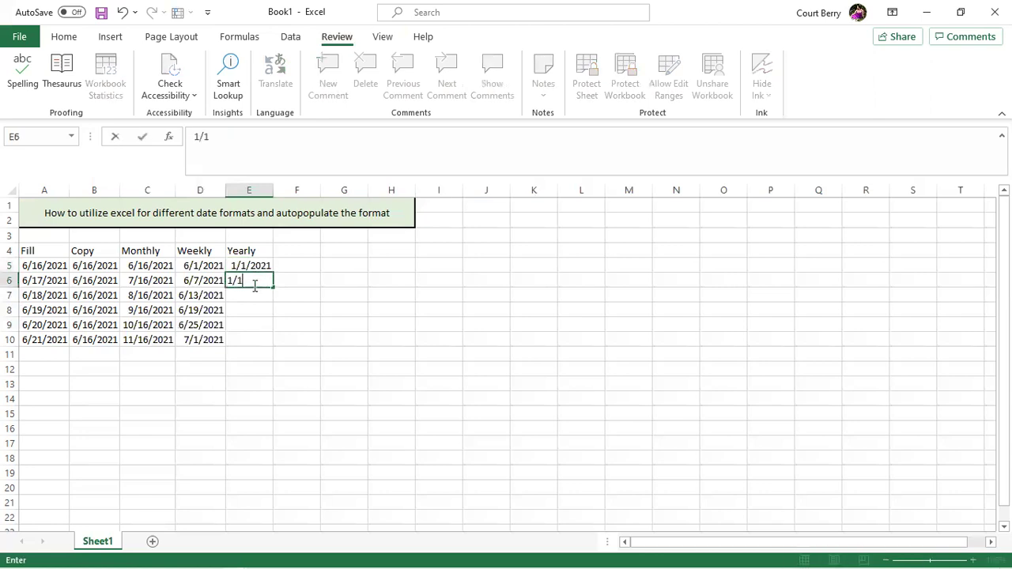
pyautogui.write('/2022')
pyautogui.press('Tab')
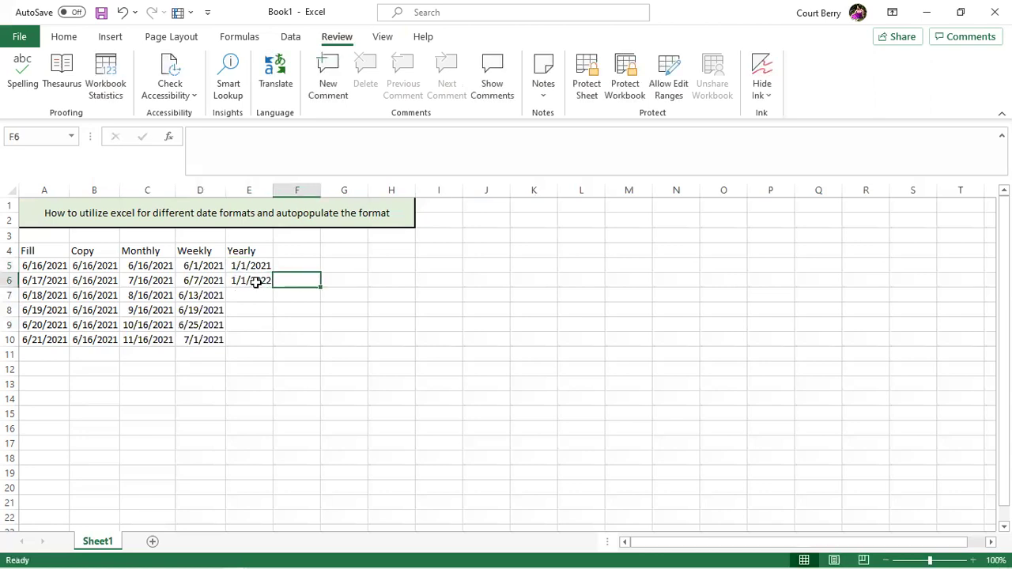
# Extend E5:E6 down to E10, producing yearly dates 1/1/2023 through 1/1/2026.
pyautogui.moveTo(264, 266); pyautogui.dragTo(264, 278)
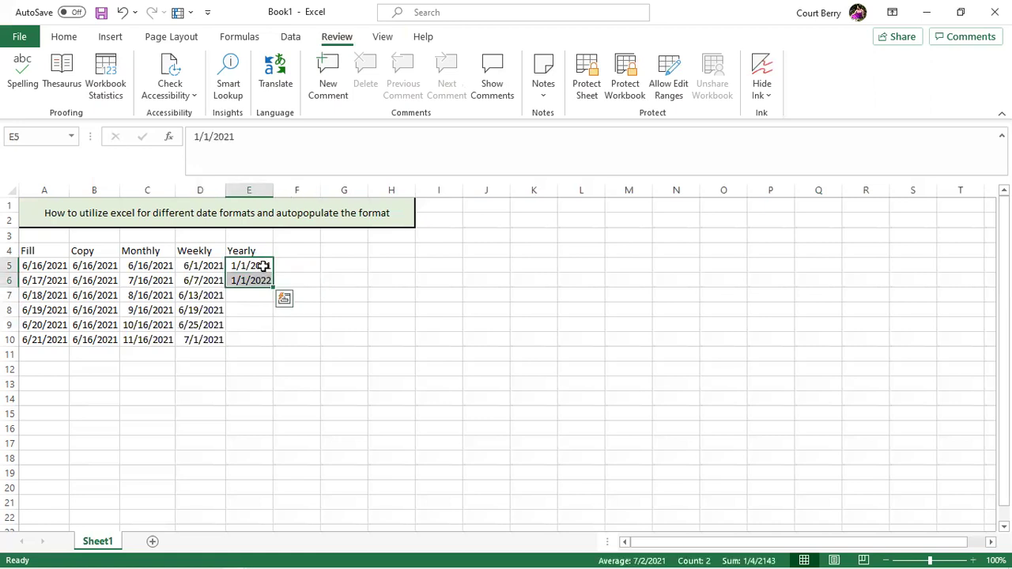
pyautogui.moveTo(271, 285); pyautogui.dragTo(273, 309)
pyautogui.moveTo(273, 349); pyautogui.dragTo(272, 345)
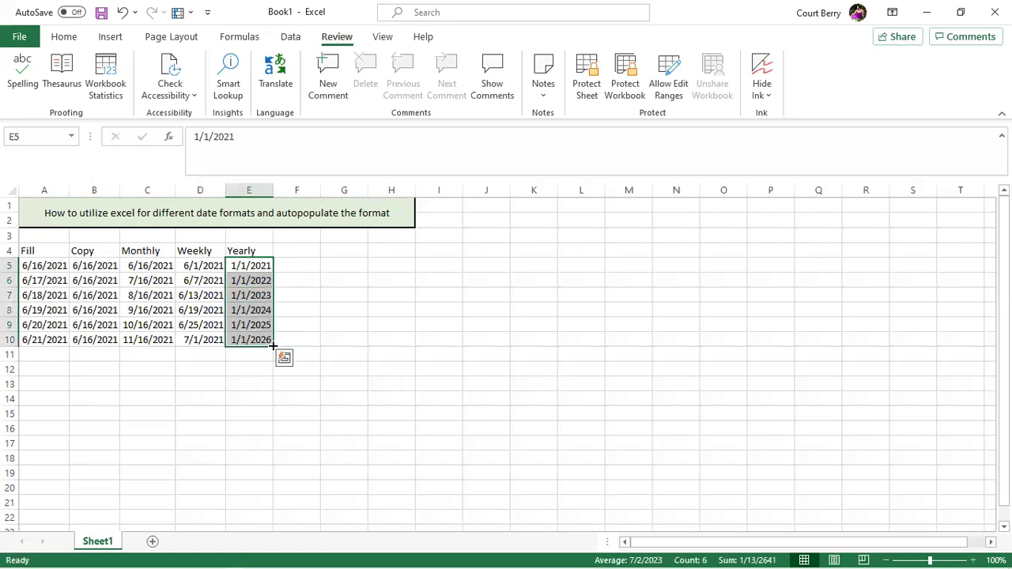
pyautogui.click(255, 369)
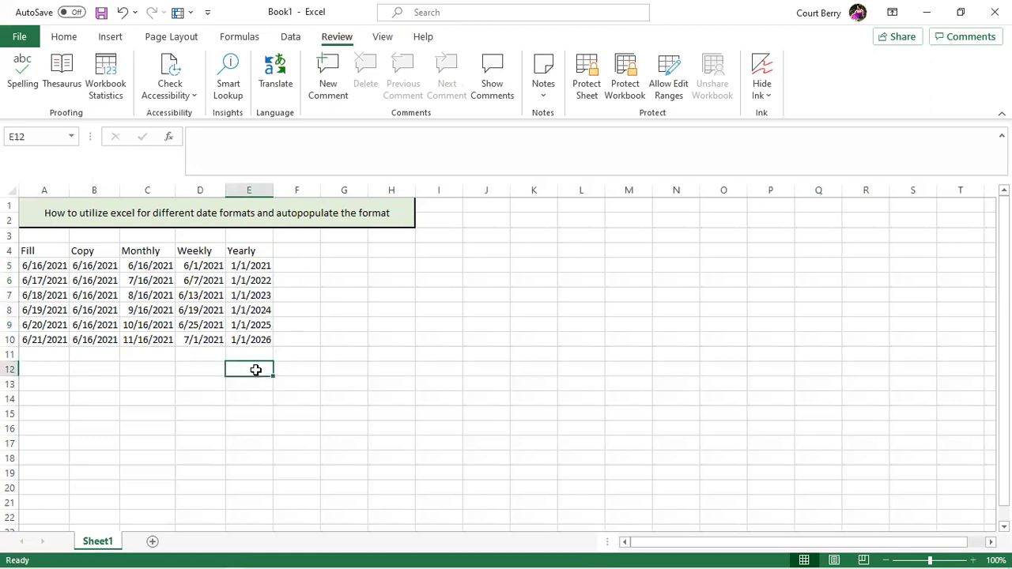